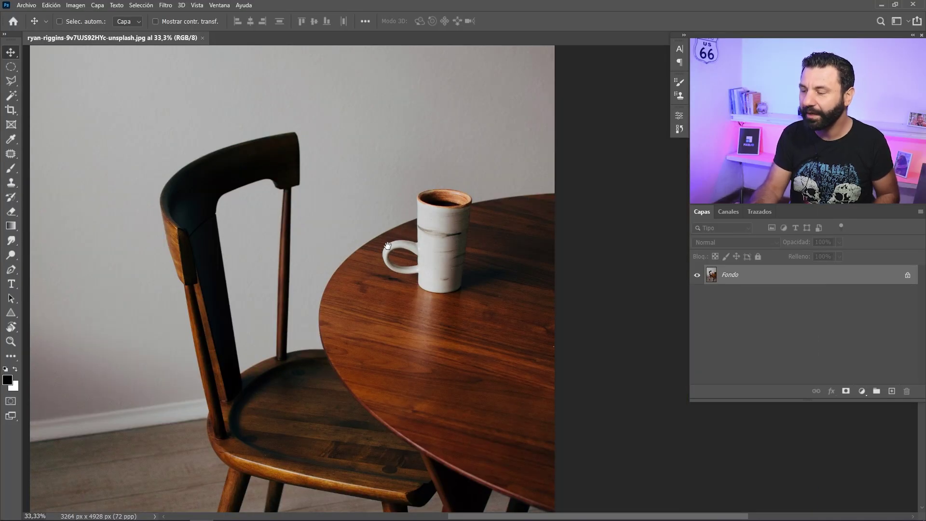
Add an empty layer, Capa 1, above the Fondo background photo.
mouse_move(387, 246)
mouse_down()
mouse_move(336, 236)
mouse_move(262, 281)
mouse_up()
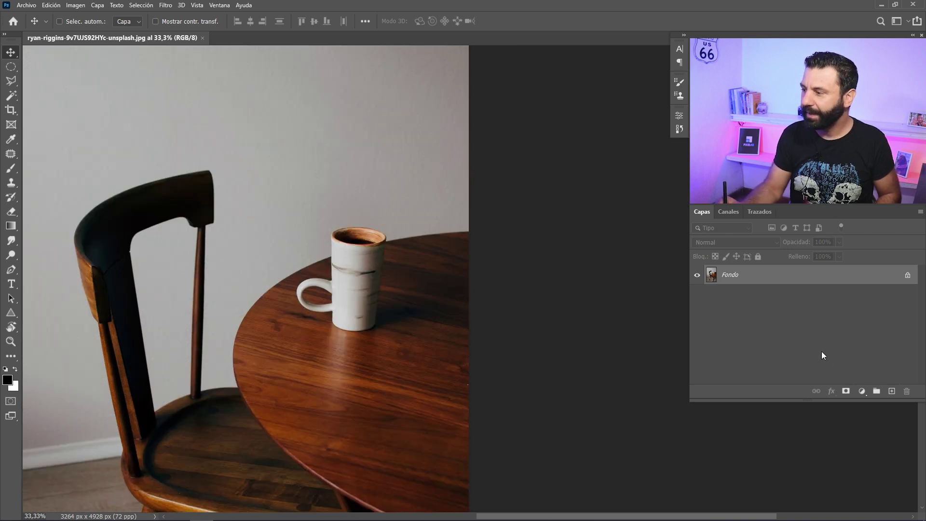
click(890, 392)
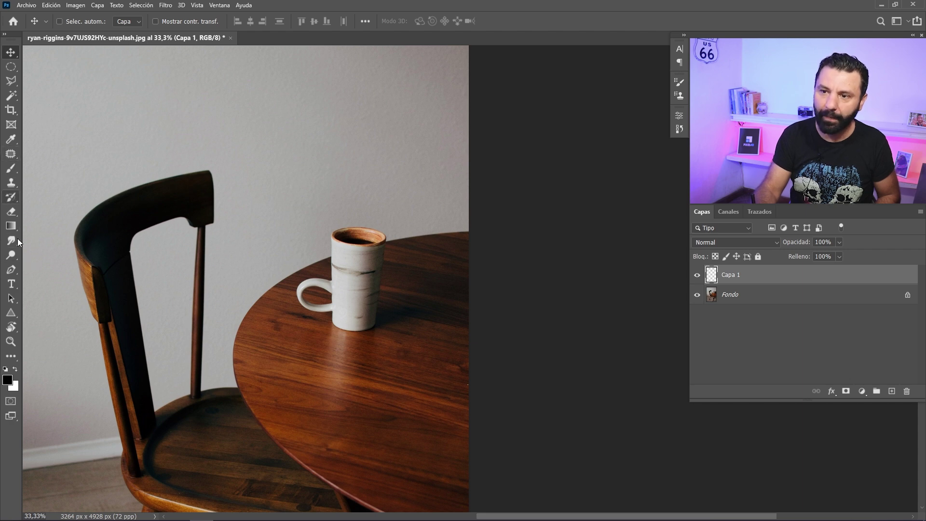
click(17, 271)
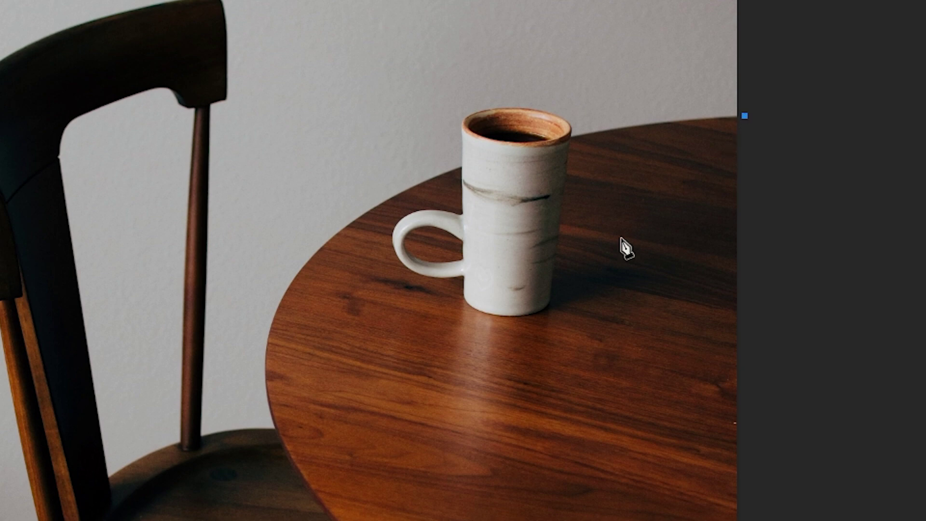
Trace a closed curved Pen path around the round tabletop's edge.
click(269, 331)
drag(269, 333, 203, 519)
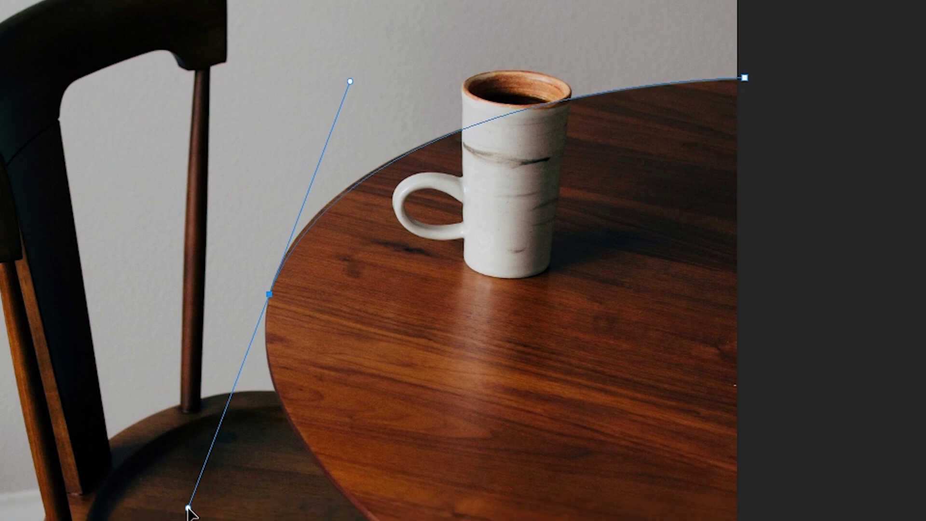
drag(202, 519, 213, 456)
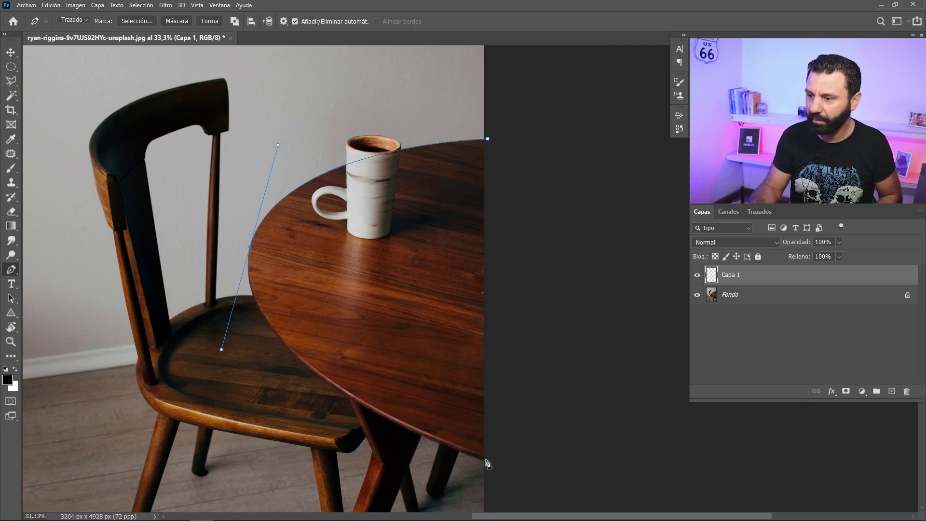
click(486, 458)
drag(488, 462, 551, 470)
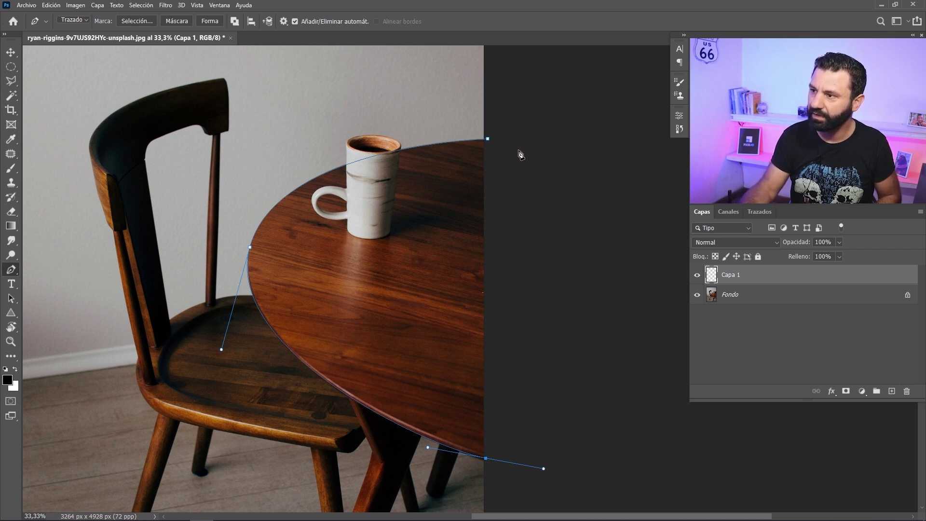
click(488, 140)
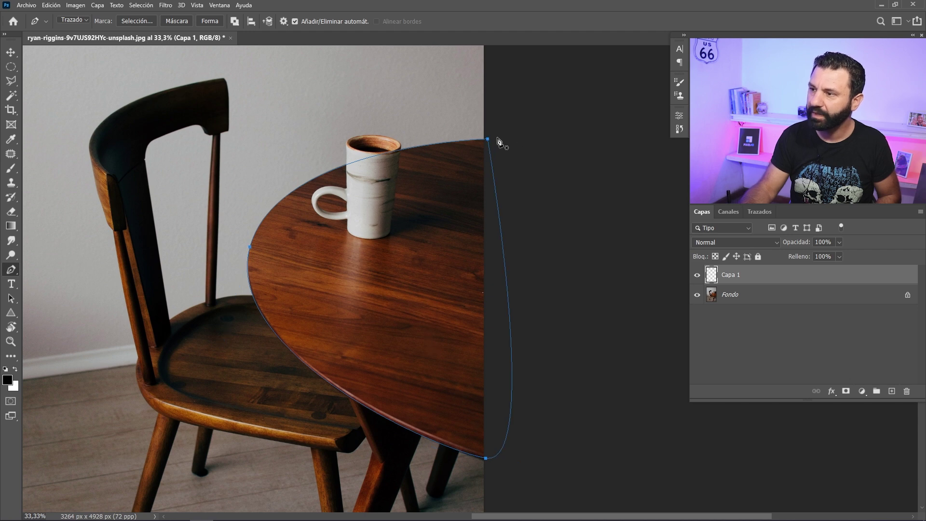
Refine the left-edge anchor's curve to hug the table, then convert the path to a selection.
scroll(233, 358, up, 3)
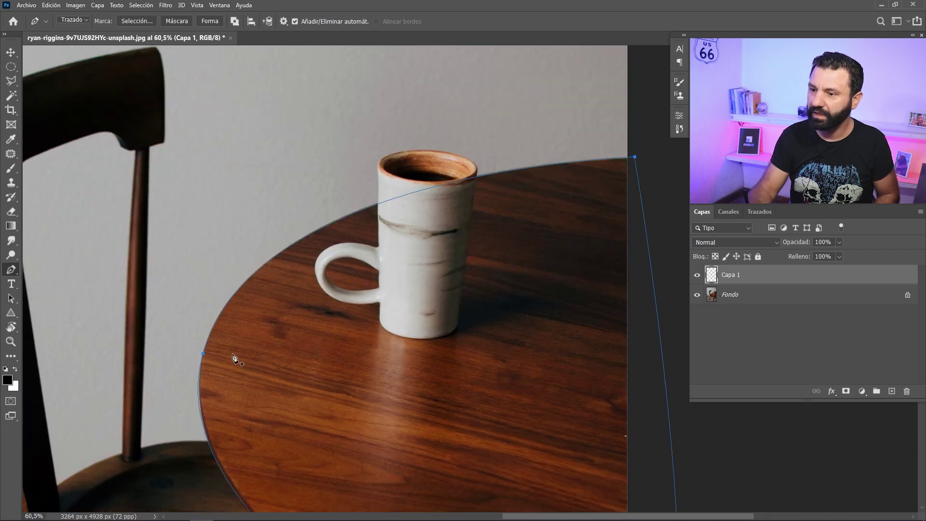
ctrl+click(203, 353)
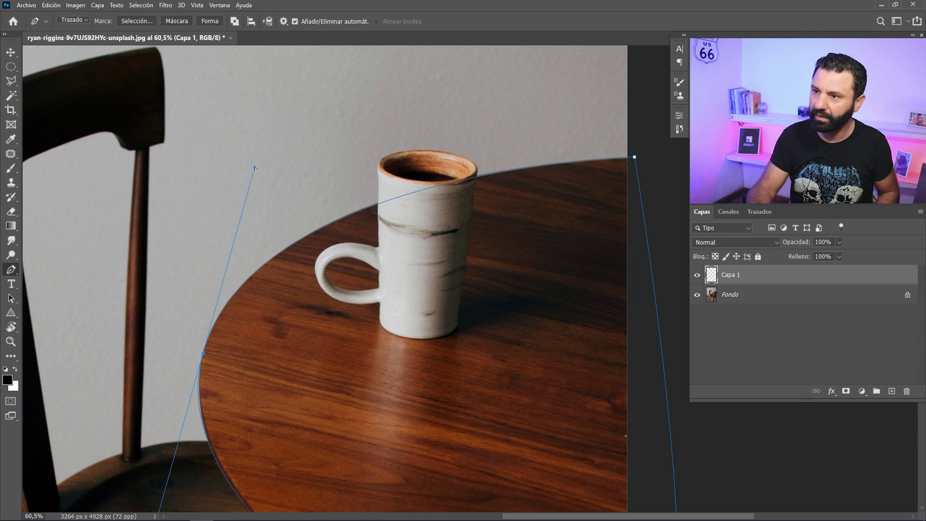
mouse_move(254, 168)
mouse_down()
mouse_move(265, 164)
mouse_move(256, 168)
mouse_up()
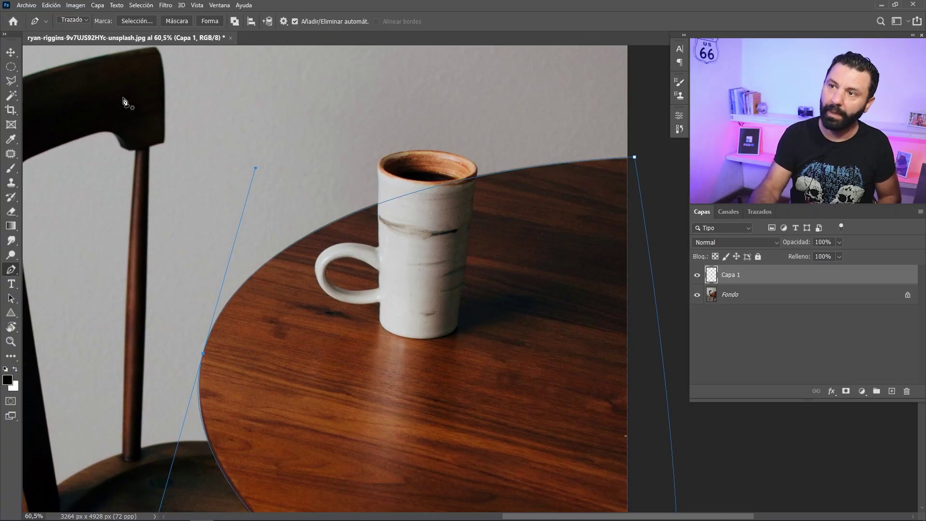
click(147, 23)
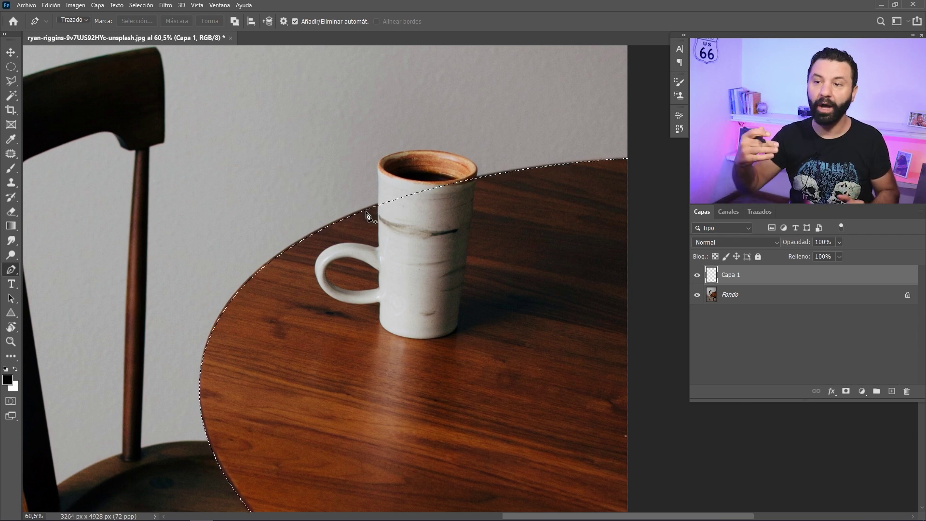
click(14, 83)
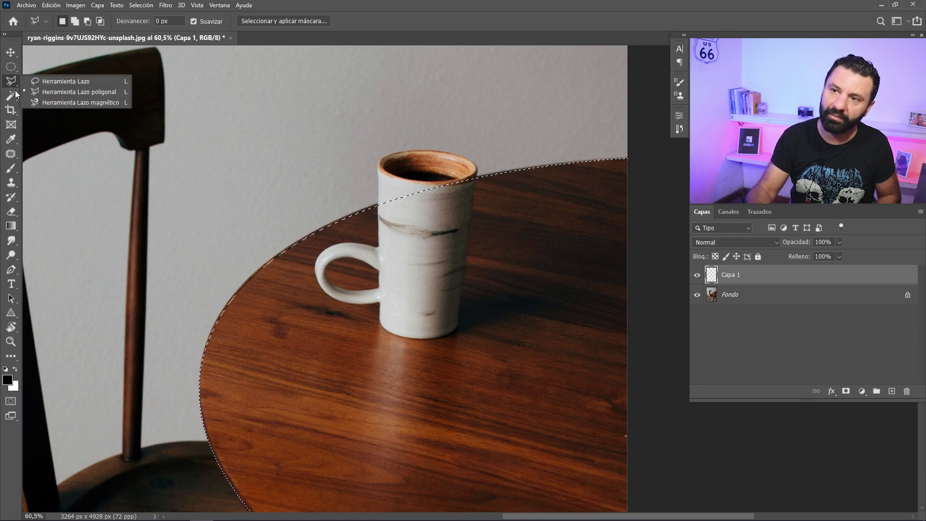
click(66, 80)
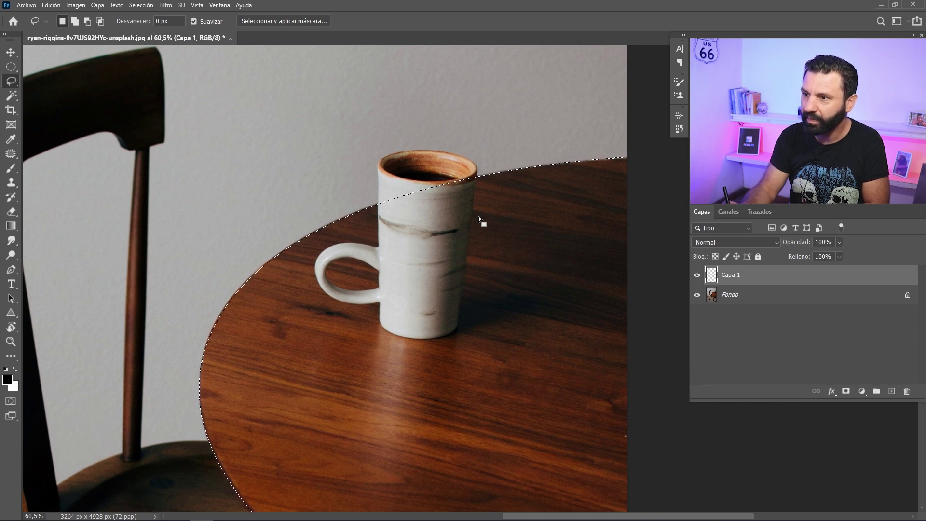
scroll(479, 216, down, 5)
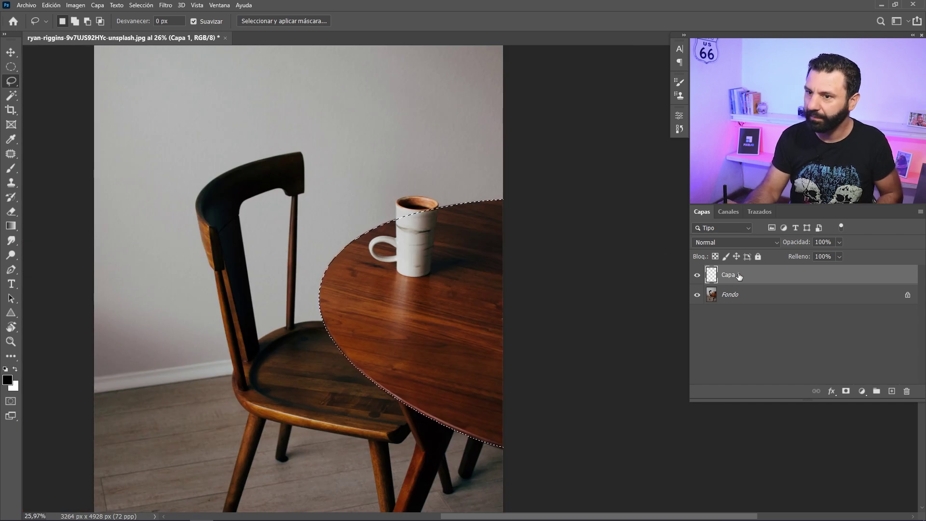
key(b)
drag(400, 221, 369, 257)
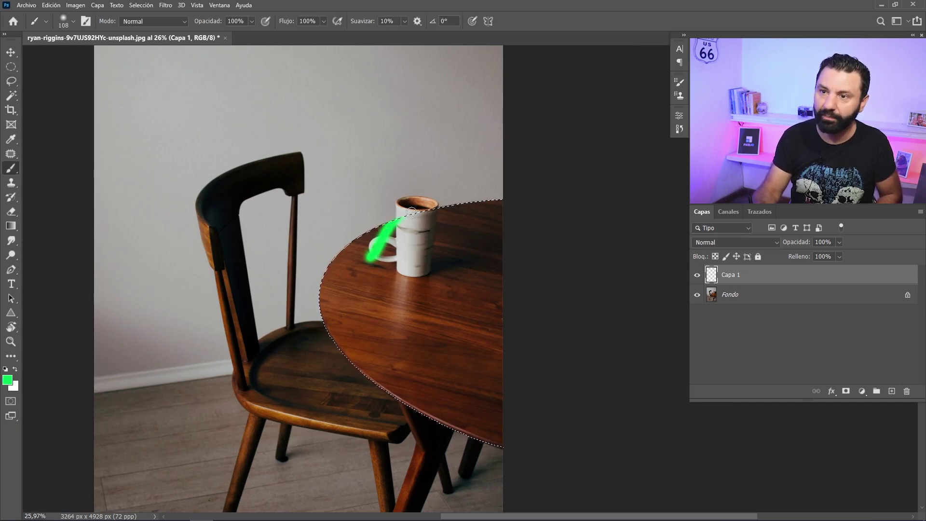
mouse_move(451, 212)
mouse_down()
mouse_move(381, 285)
mouse_move(436, 258)
mouse_move(444, 283)
mouse_move(470, 207)
mouse_move(340, 257)
mouse_up()
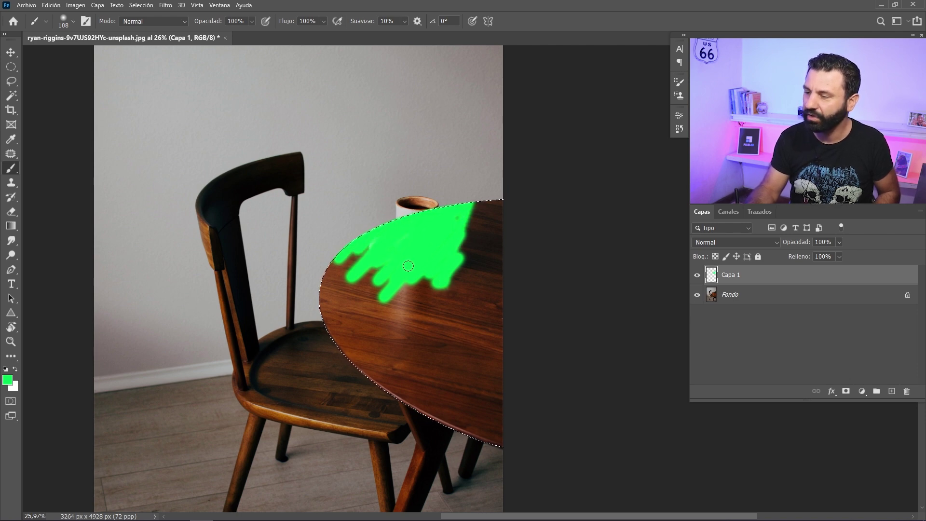
key(ctrl+h)
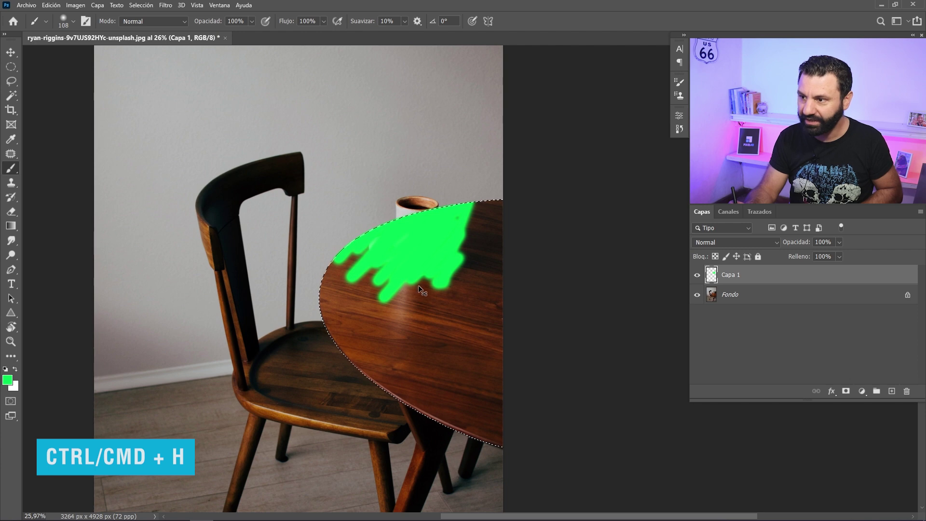
mouse_move(473, 224)
mouse_down()
mouse_move(482, 237)
mouse_move(376, 338)
mouse_move(338, 289)
mouse_move(387, 285)
mouse_move(471, 428)
mouse_up()
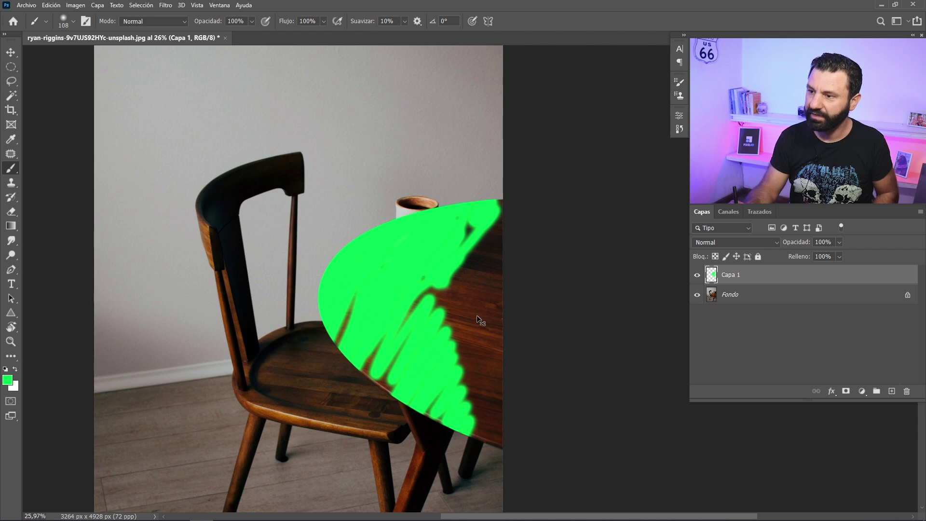
key(ctrl+z)
key(ctrl+z)
key(ctrl+z)
key(ctrl+z)
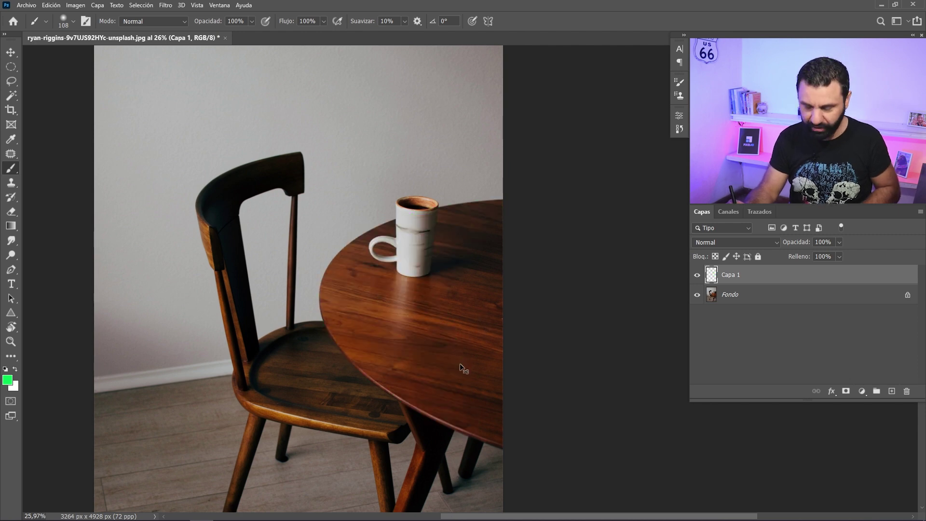
key(ctrl+z)
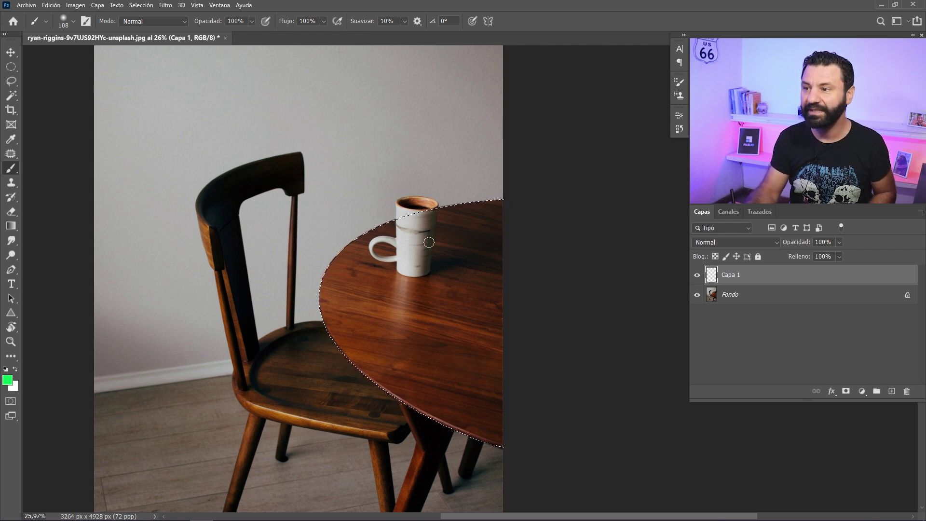
Invert the selection to exclude the tabletop, then test and undo a green stroke above the mug.
scroll(434, 184, up, 3)
scroll(434, 183, up, 2)
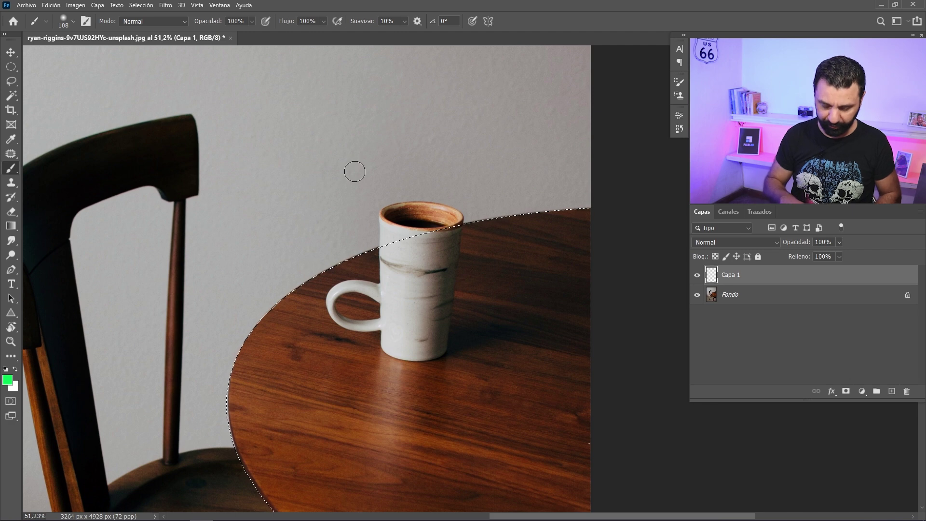
key(ctrl+shift+i)
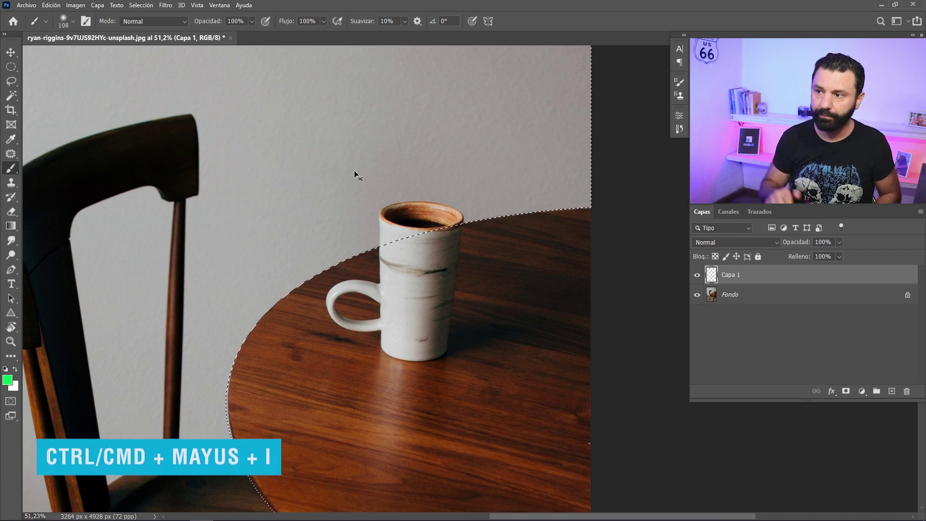
mouse_move(359, 179)
mouse_down()
mouse_move(466, 136)
mouse_move(472, 200)
mouse_up()
key(ctrl+z)
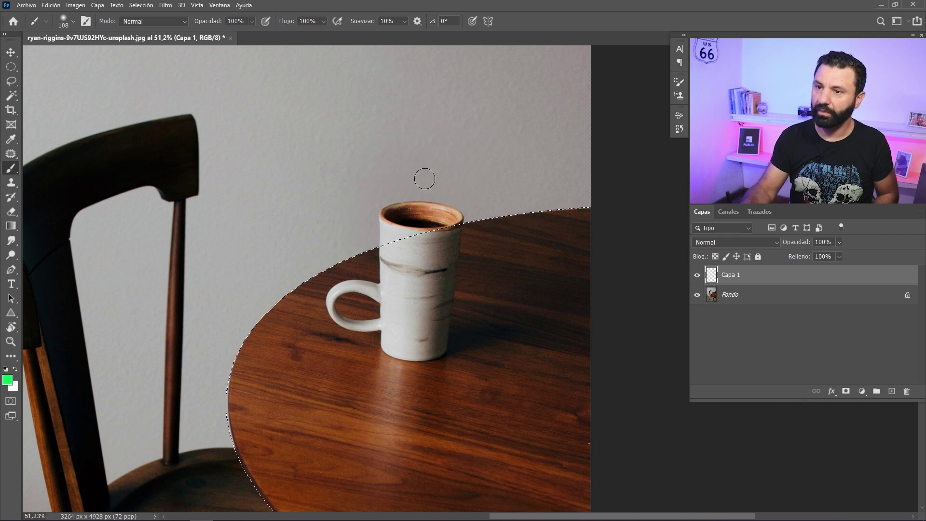
Choose the Clone Stamp and set its source on the plain wall beside the mug.
click(12, 183)
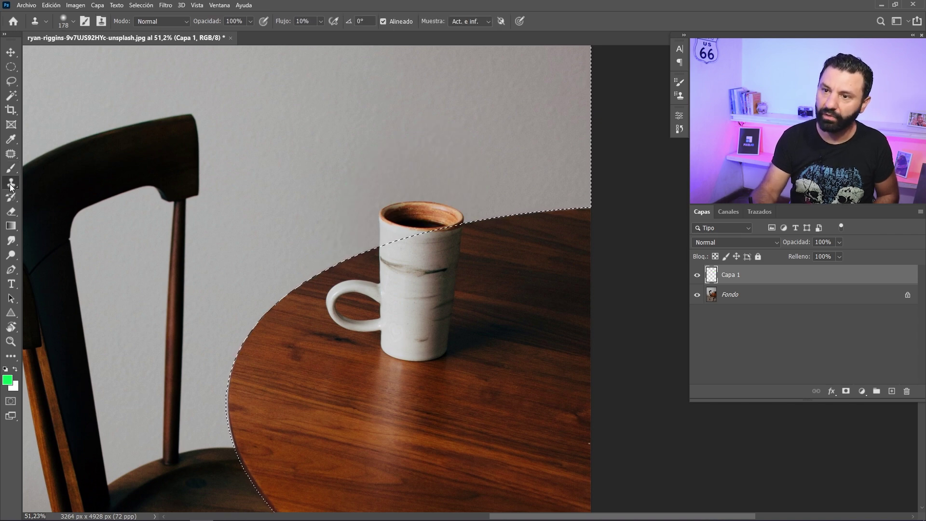
click(100, 182)
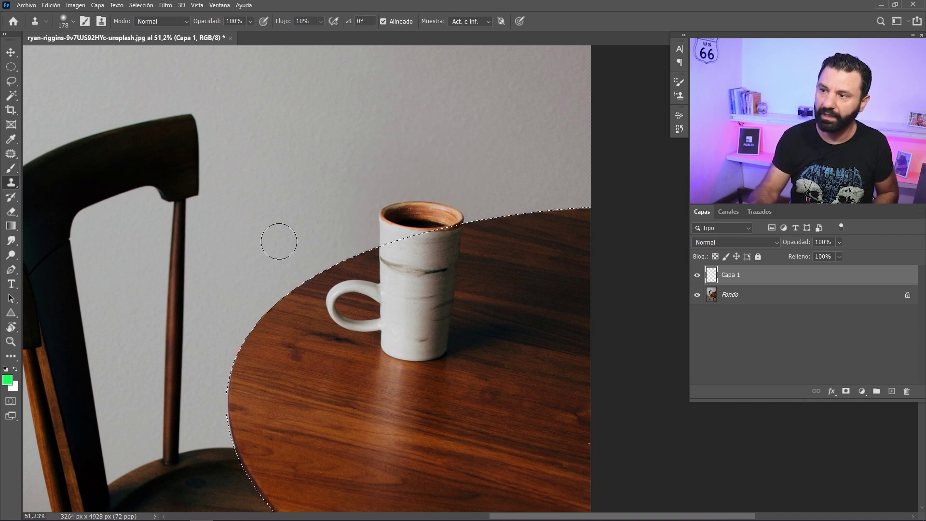
scroll(392, 239, down, 4)
drag(389, 248, 359, 294)
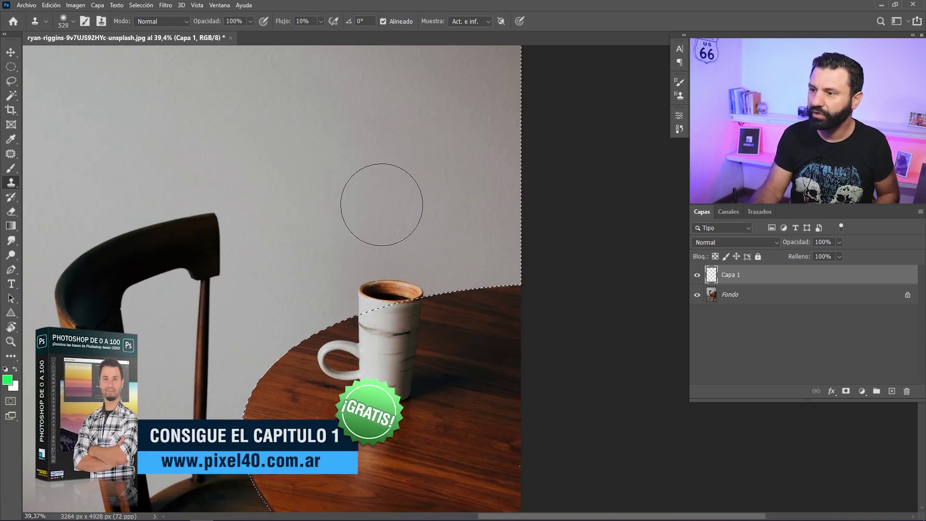
alt+click(395, 193)
Make the clone brush 910 px, soft round with 0% hardness, sampling current and lower layers.
alt+right_click(396, 193)
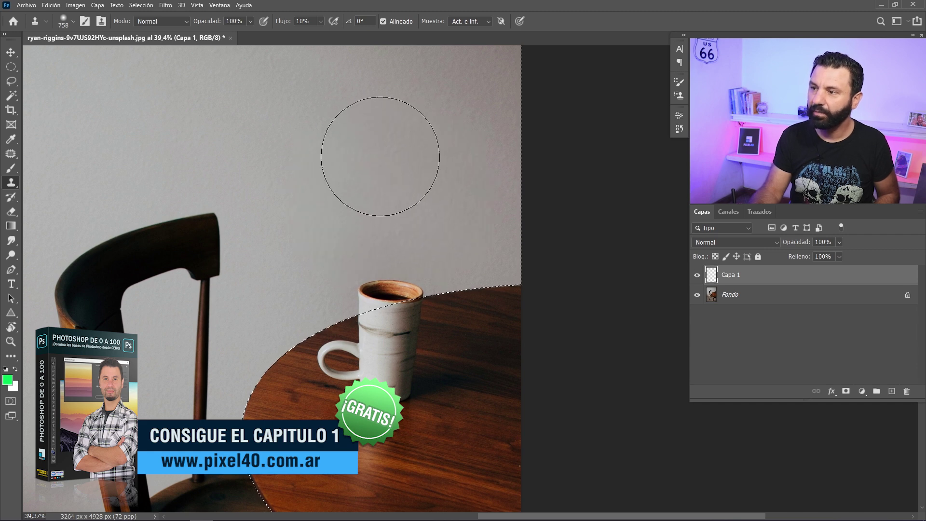
right_click(385, 140)
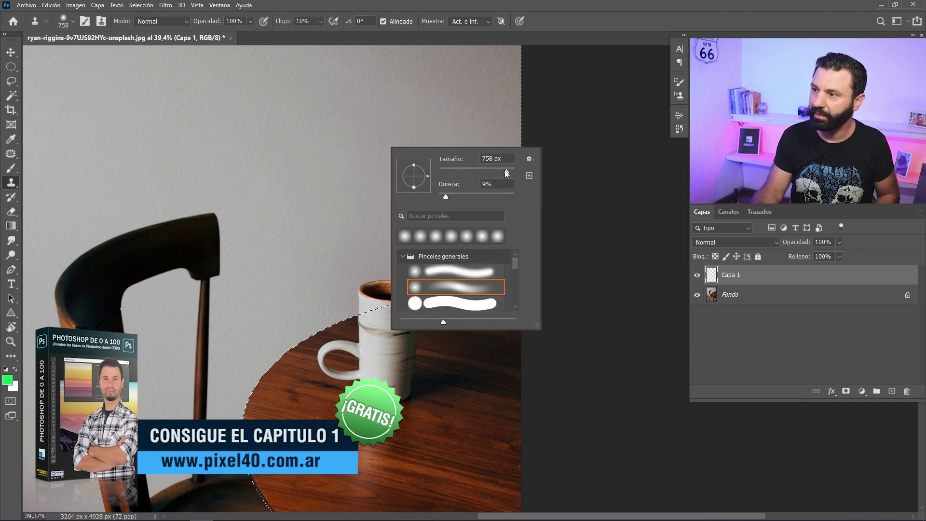
drag(443, 198, 430, 201)
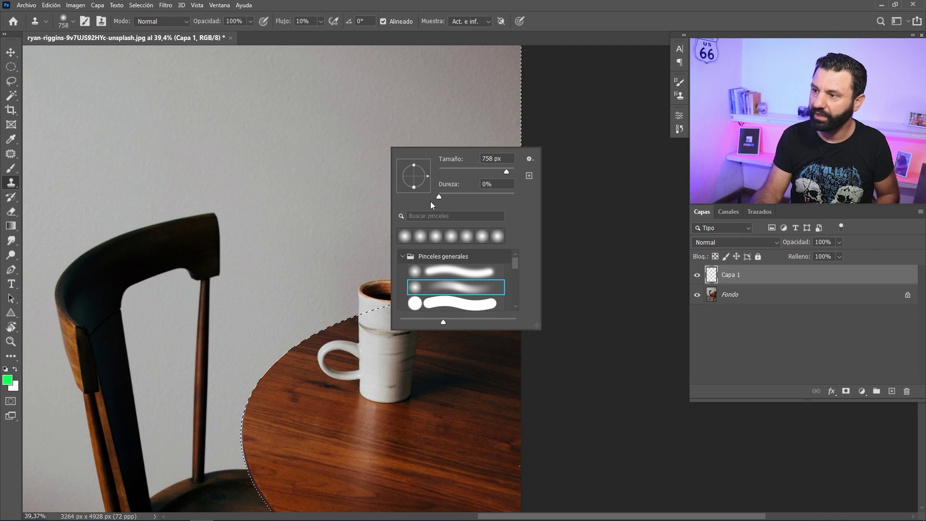
double_click(422, 271)
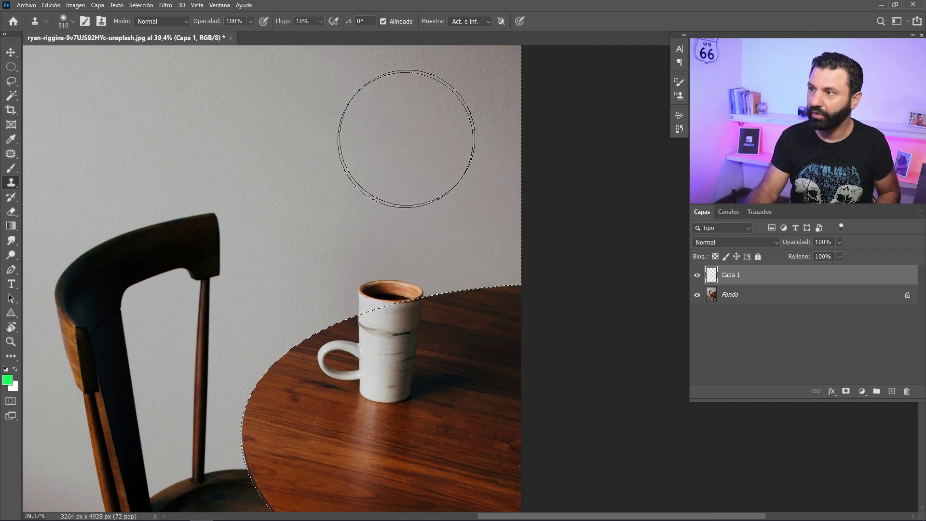
click(470, 21)
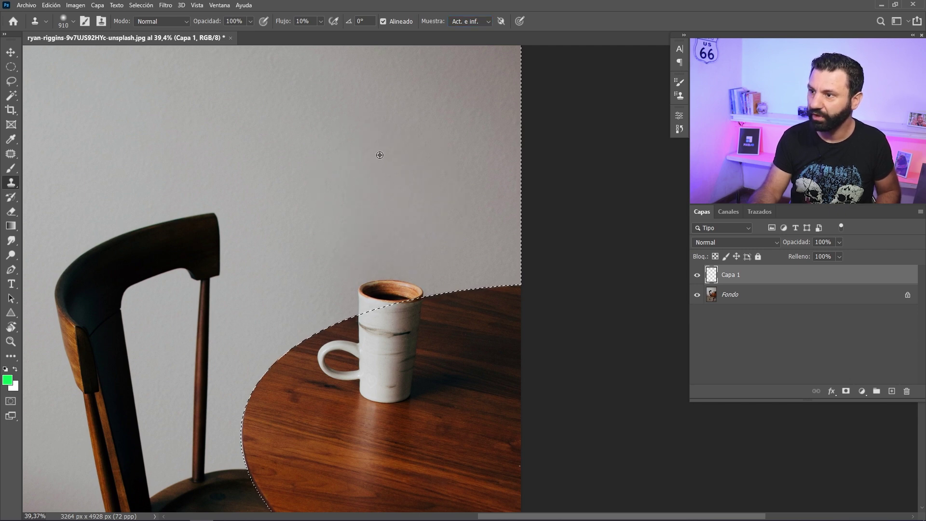
Clone wall texture over the mug's rim, raising brush flow to 100%.
drag(381, 217, 383, 270)
key(shift+0)
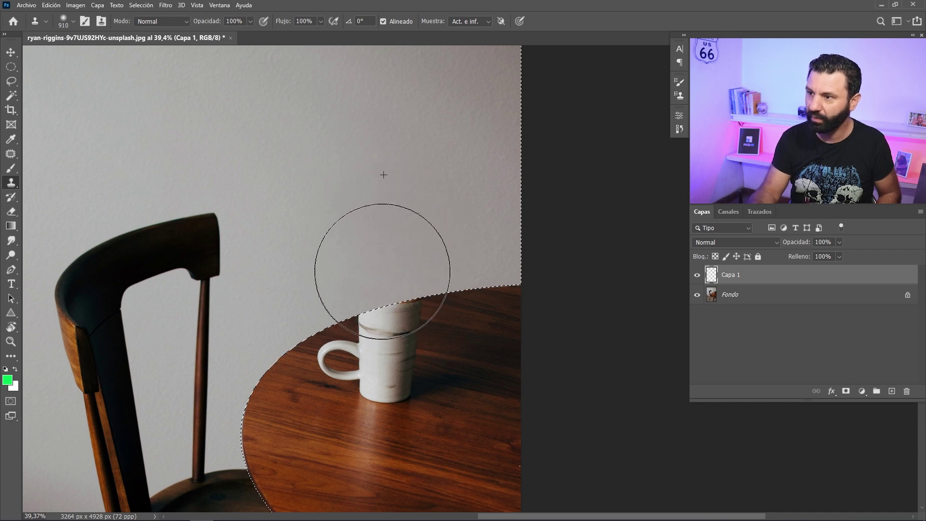
key(e)
scroll(382, 256, down, 3)
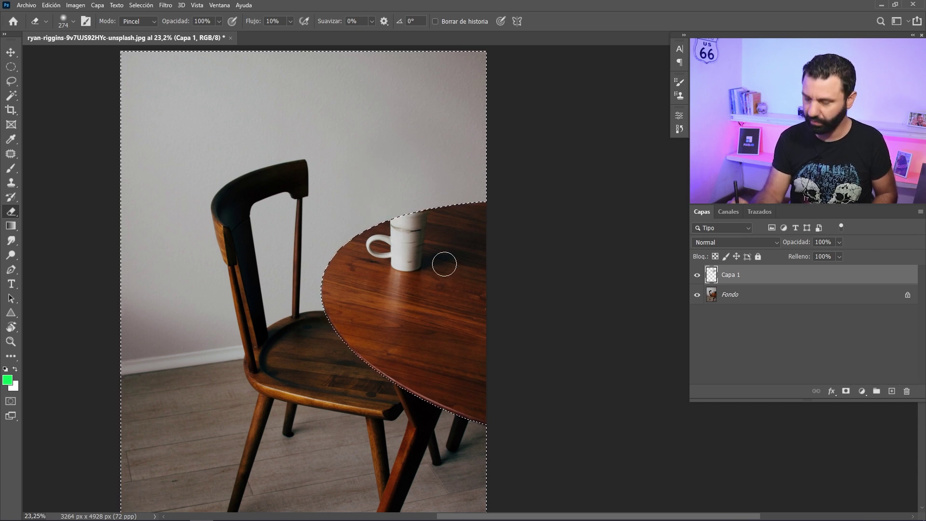
Invert the selection back to just the tabletop, then test and remove a green stroke.
key(ctrl+shift+i)
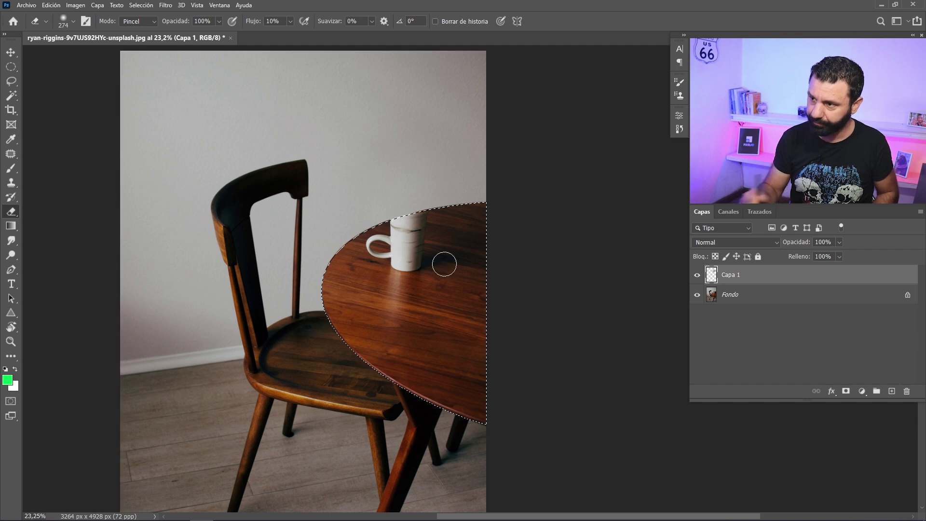
scroll(444, 264, up, 3)
key(b)
mouse_move(386, 241)
mouse_down()
mouse_move(436, 169)
mouse_move(425, 238)
mouse_move(321, 287)
mouse_up()
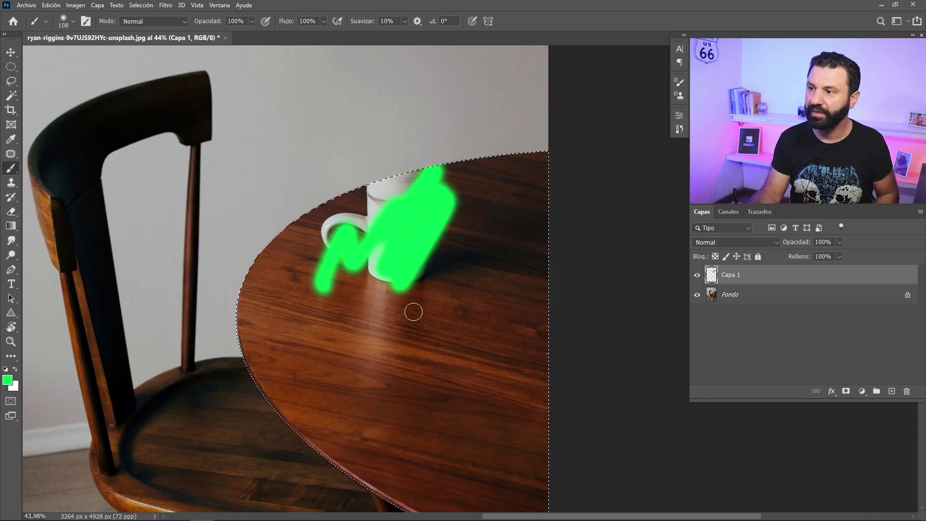
key(Delete)
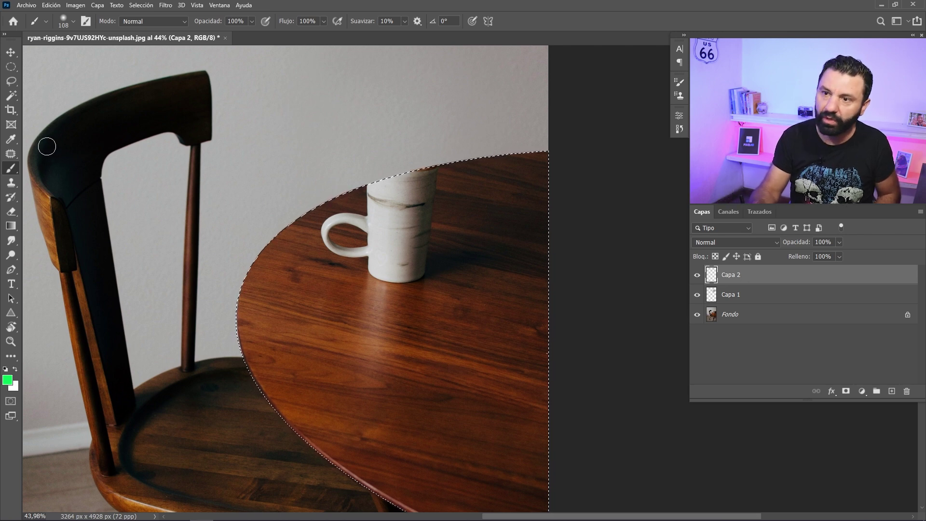
Shrink the Clone Stamp brush to 185 and sample wood grain from the table.
click(10, 184)
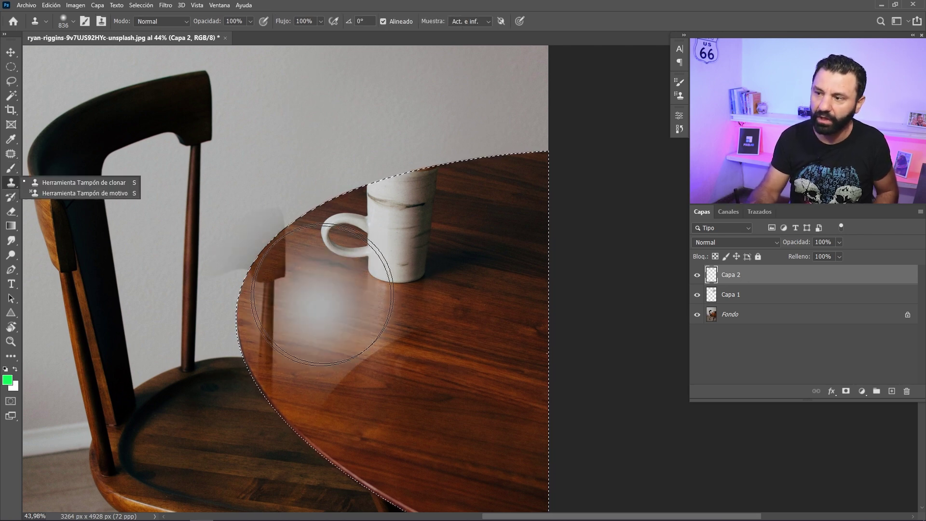
key(bracketleft)
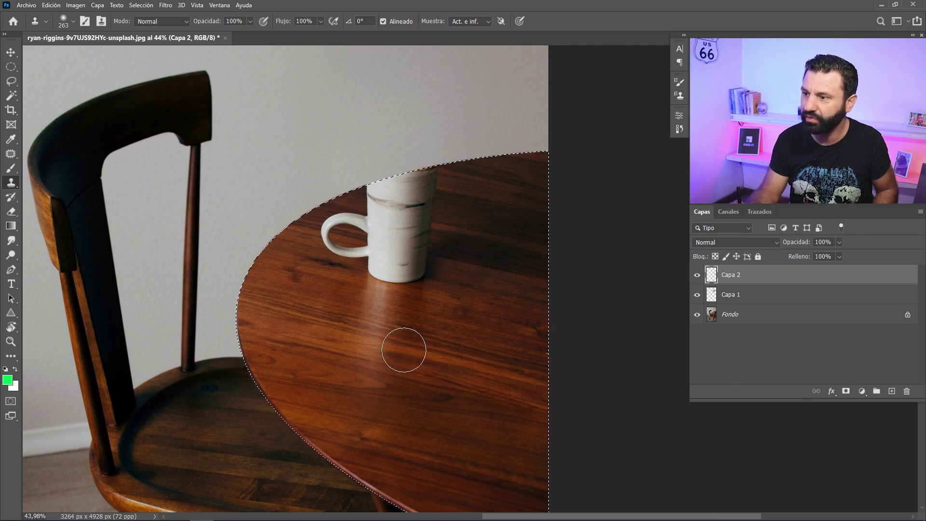
drag(496, 295, 487, 280)
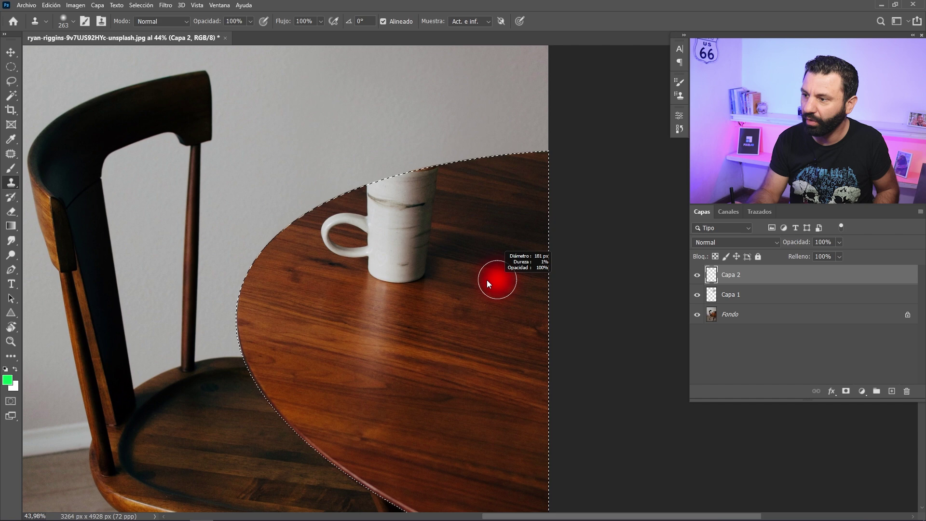
alt+click(462, 286)
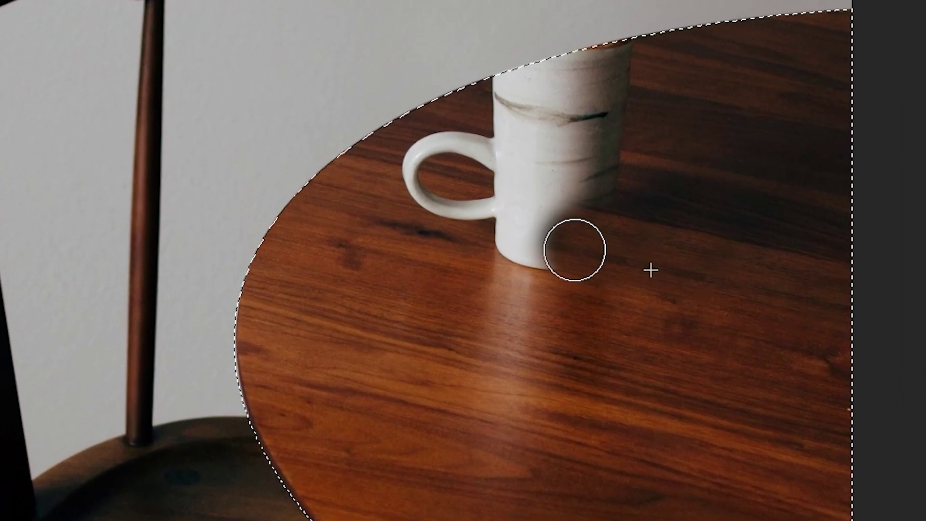
Paint cloned wood grain over the mug's base and body, resampling wood to the right.
drag(407, 277, 403, 278)
mouse_move(566, 252)
mouse_down()
mouse_move(552, 234)
mouse_move(558, 248)
mouse_up()
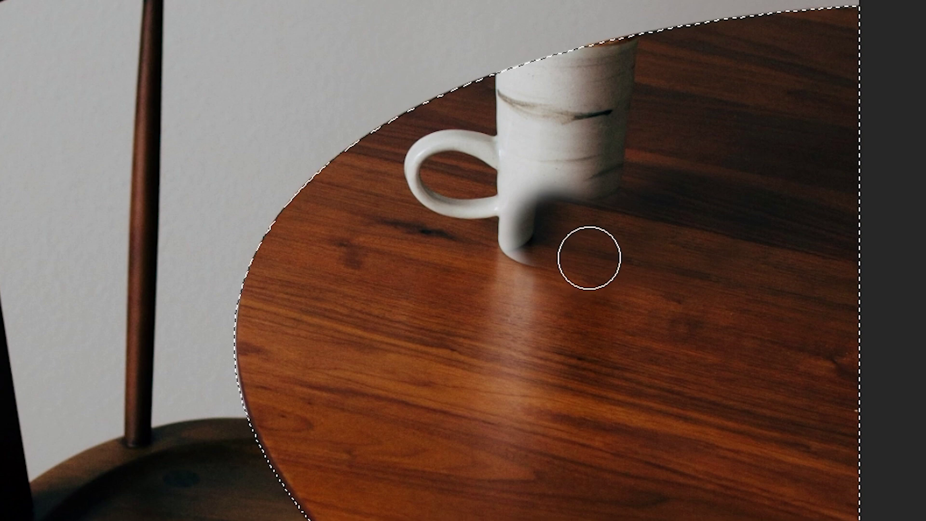
drag(500, 244, 548, 245)
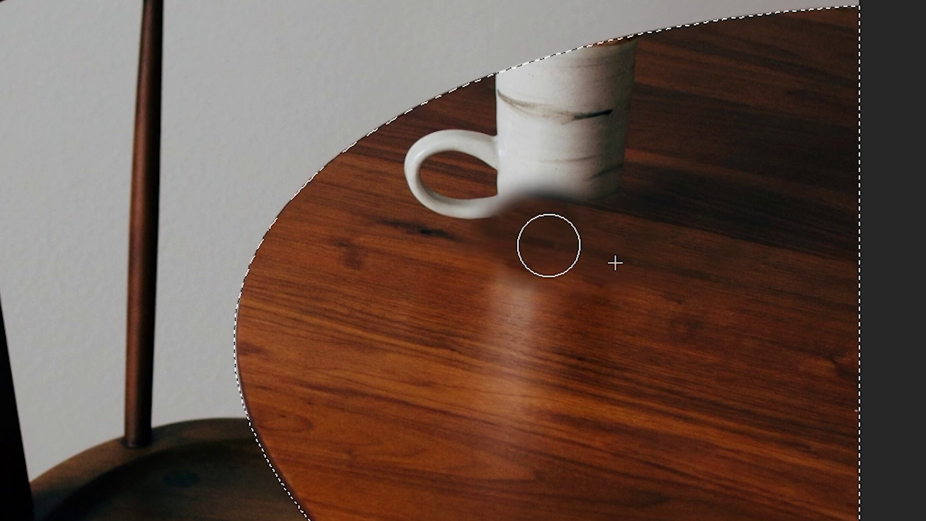
alt+click(672, 187)
mouse_move(612, 179)
mouse_down()
mouse_move(597, 161)
mouse_move(622, 130)
mouse_move(632, 70)
mouse_move(602, 58)
mouse_move(537, 74)
mouse_move(585, 96)
mouse_move(601, 118)
mouse_move(513, 79)
mouse_up()
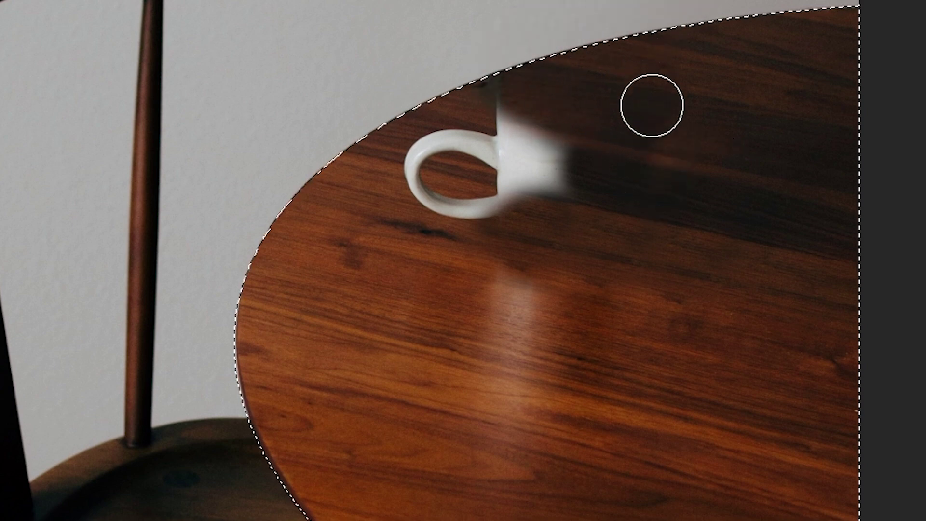
Deselect the tabletop and clone fresh wood grain over the mug's remaining white body.
key(v)
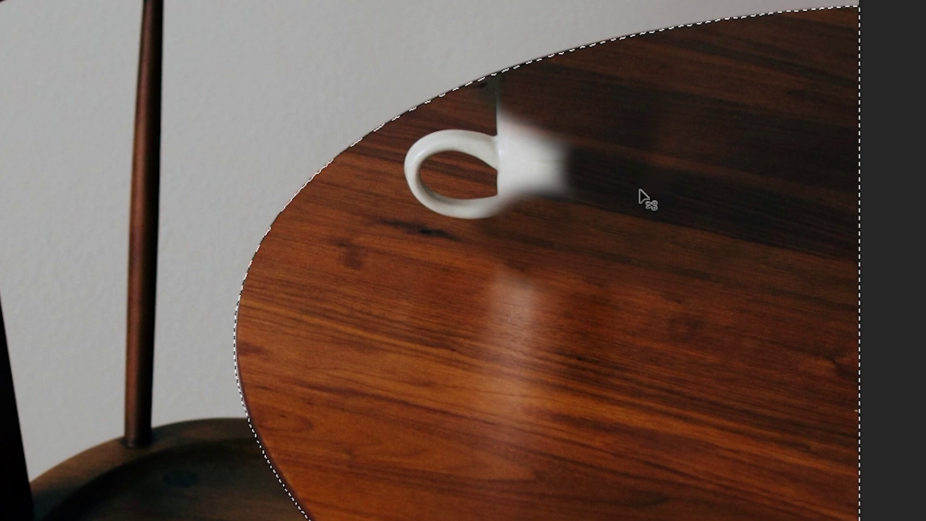
key(ctrl+d)
key(s)
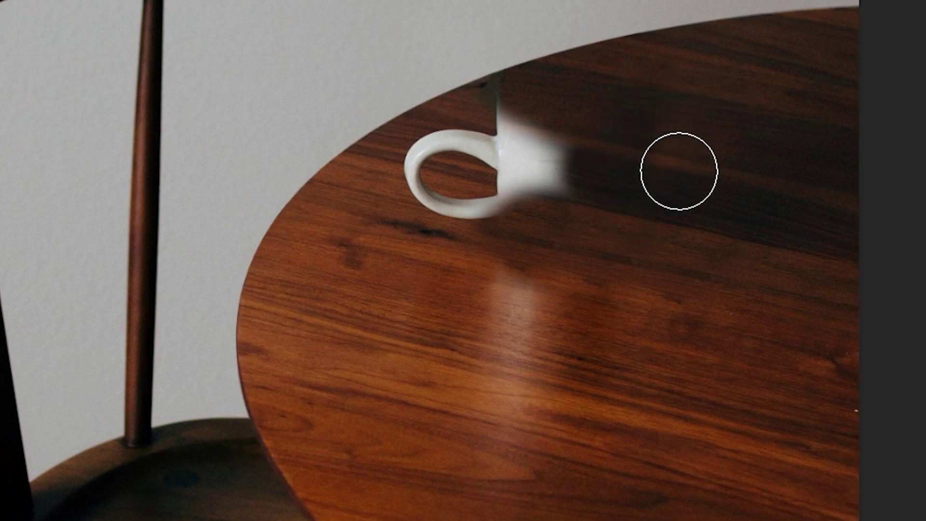
alt+click(707, 177)
mouse_move(572, 139)
mouse_down()
mouse_move(548, 120)
mouse_move(541, 136)
mouse_move(505, 87)
mouse_move(516, 79)
mouse_move(554, 153)
mouse_move(554, 174)
mouse_move(527, 149)
mouse_move(516, 193)
mouse_move(458, 212)
mouse_up()
Resize the clone brush to 131 px and paint wood over the cup handle.
alt+right_click(361, 196)
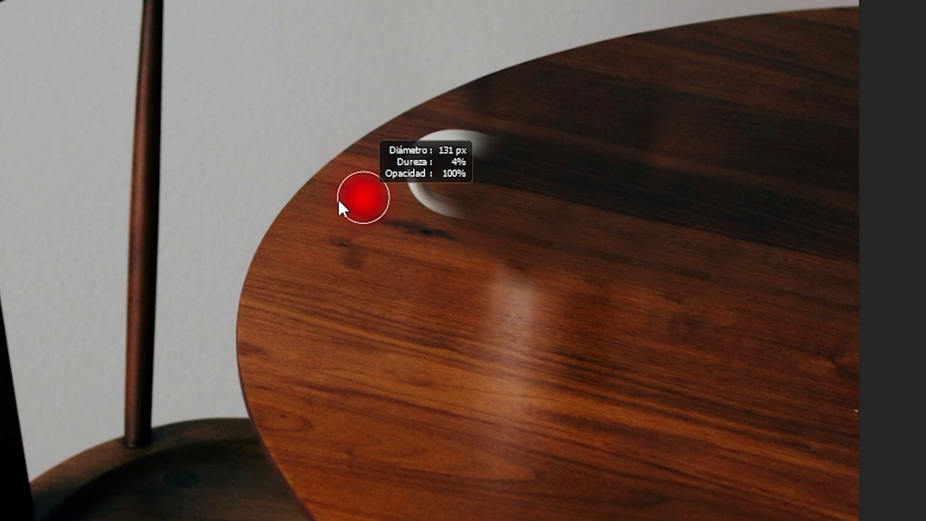
alt+click(376, 194)
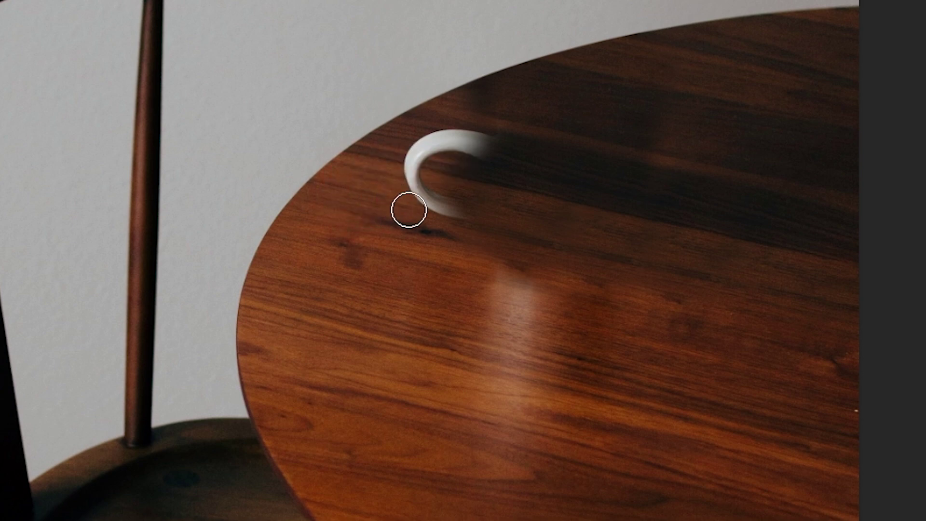
drag(406, 207, 411, 178)
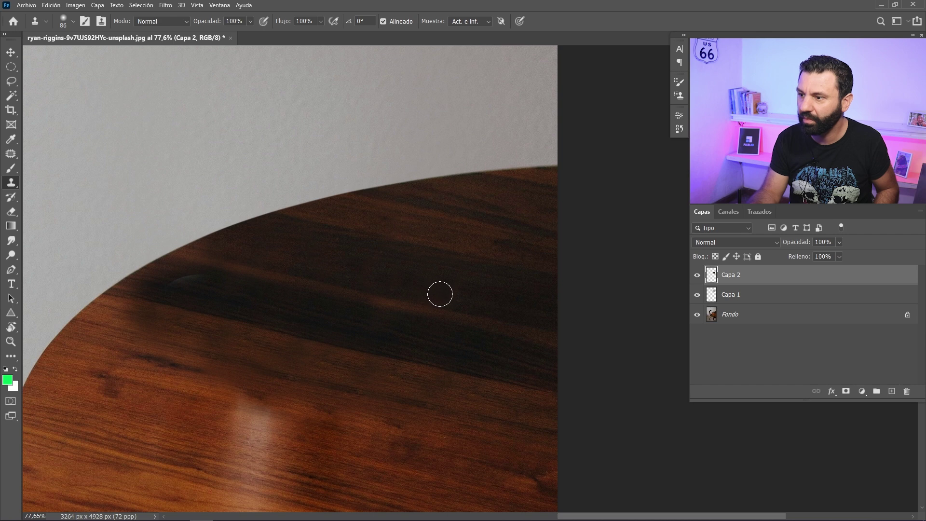
Bring the mug's former spot and light streak into view, and enlarge the clone brush to 174.
scroll(407, 291, down, 2)
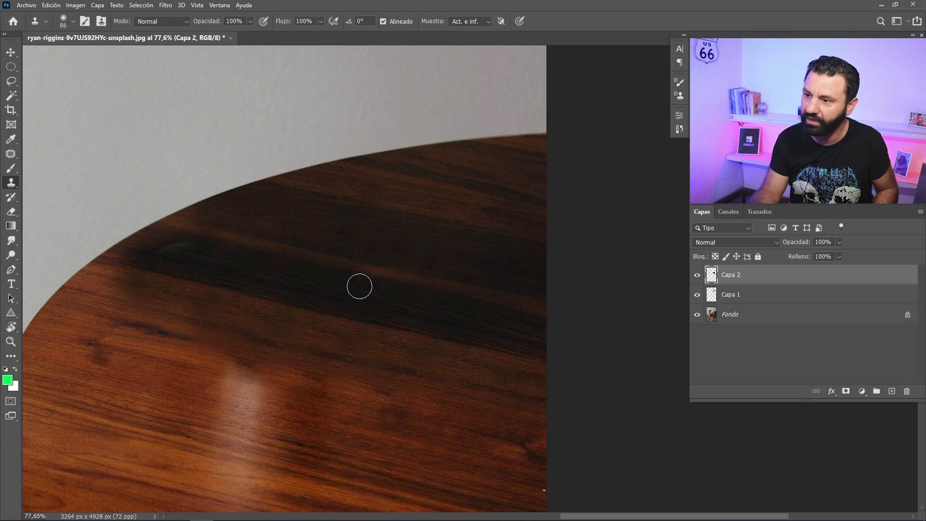
drag(337, 346, 394, 309)
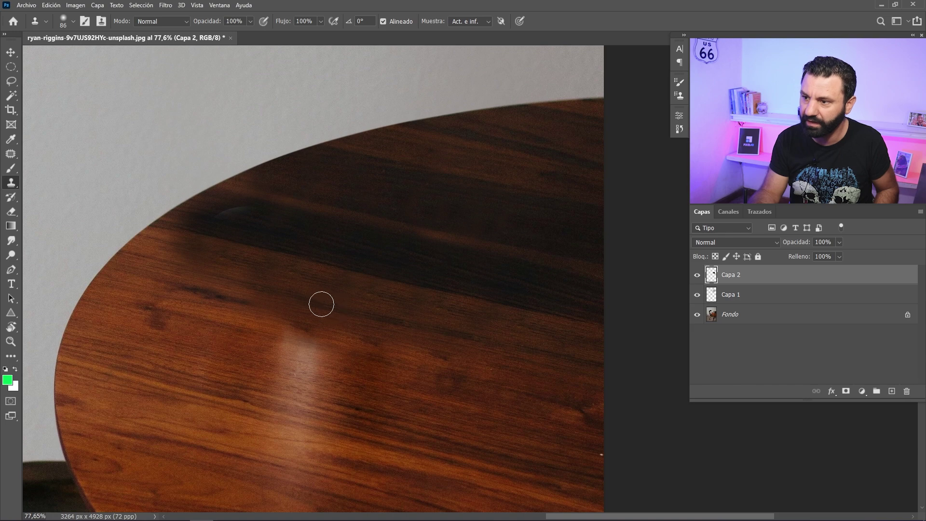
drag(320, 321, 344, 236)
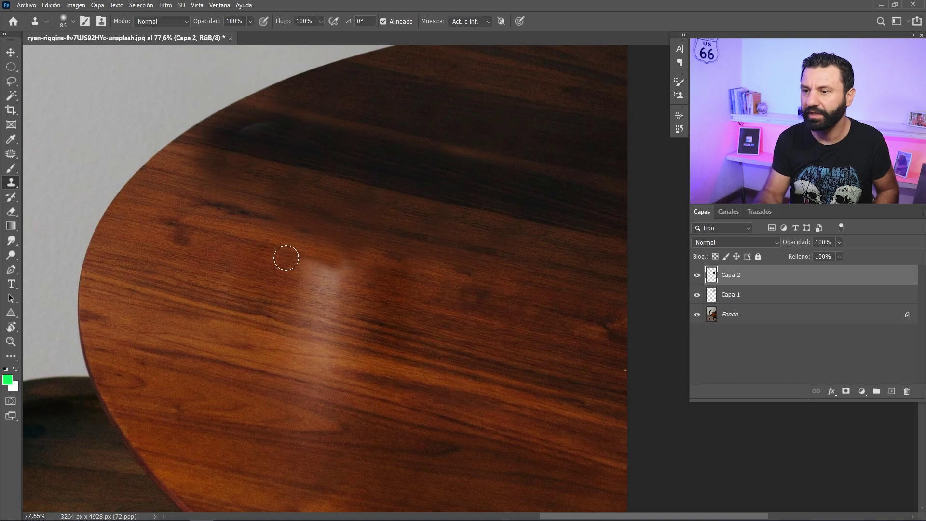
drag(252, 259, 260, 259)
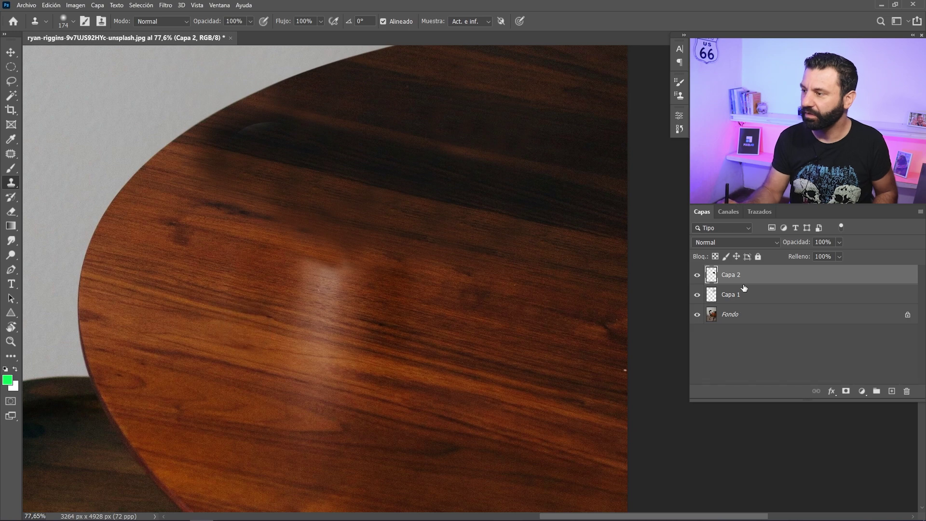
Shift the Capa 2 patch aside to compare against the mug, then undo the move.
key(v)
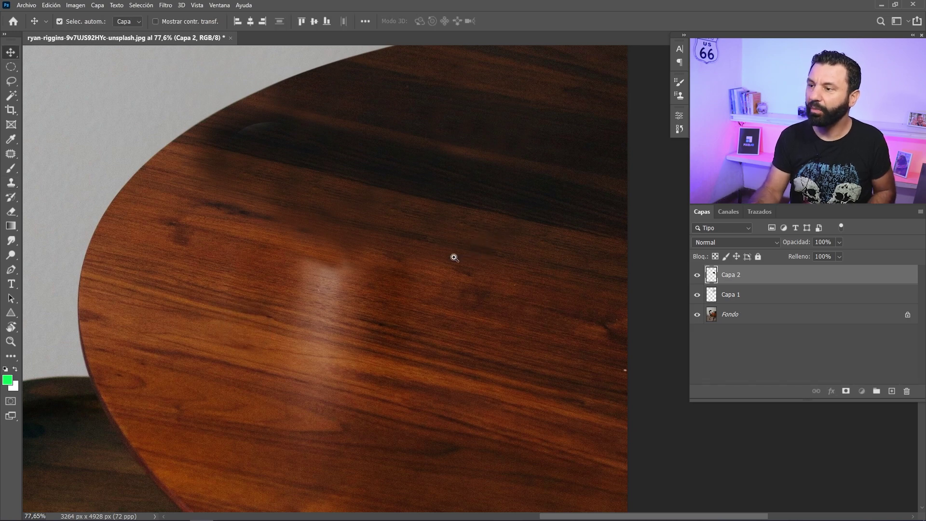
scroll(454, 257, down, 3)
drag(444, 242, 534, 276)
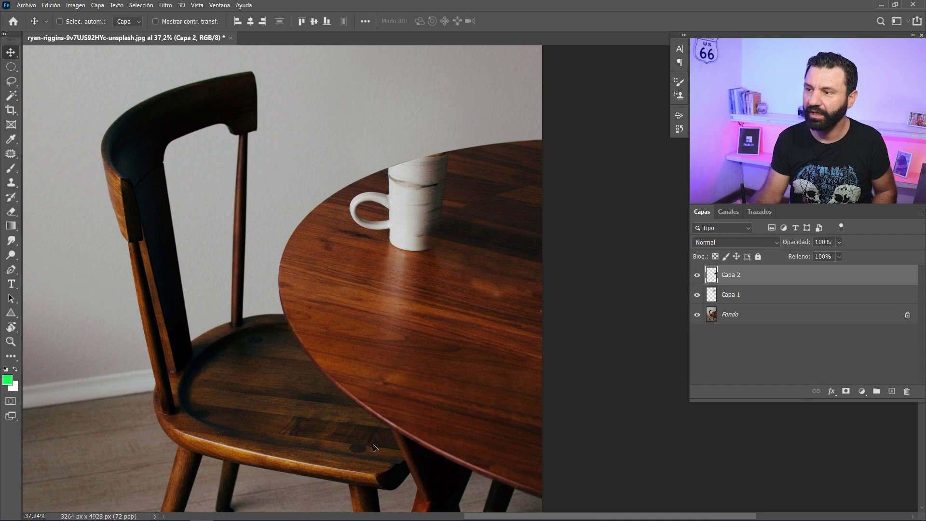
key(ctrl+z)
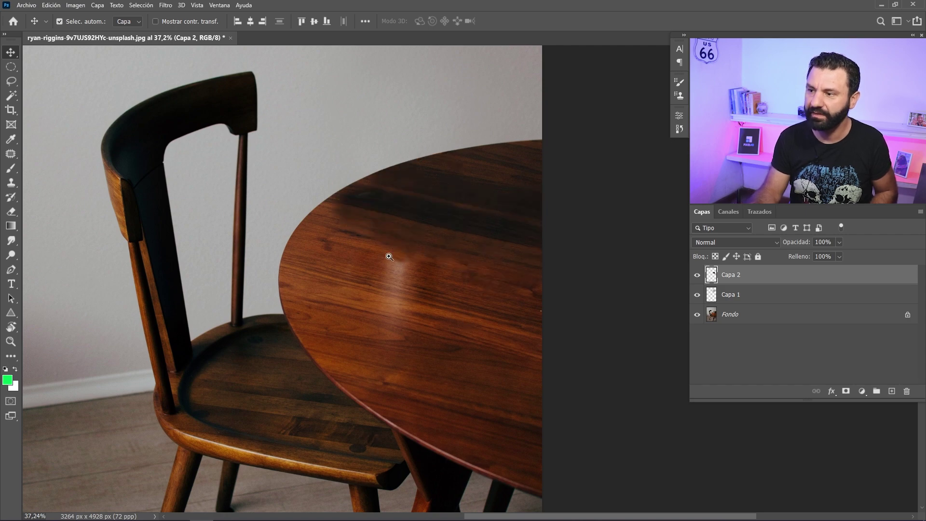
Zoom in and clone darker wood grain over the light streak where the mug stood.
drag(389, 256, 432, 244)
key(s)
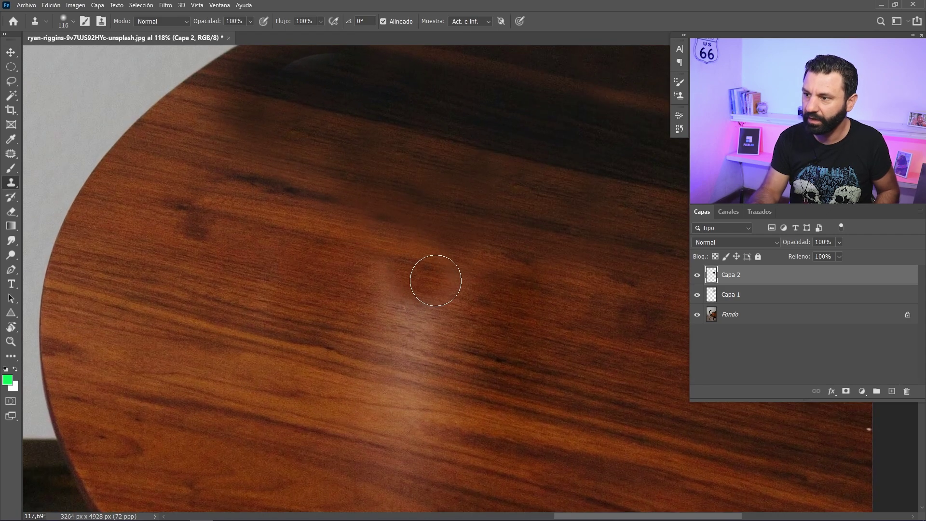
mouse_move(435, 280)
mouse_down()
mouse_move(407, 285)
mouse_move(421, 324)
mouse_move(409, 331)
mouse_move(409, 351)
mouse_move(444, 286)
mouse_up()
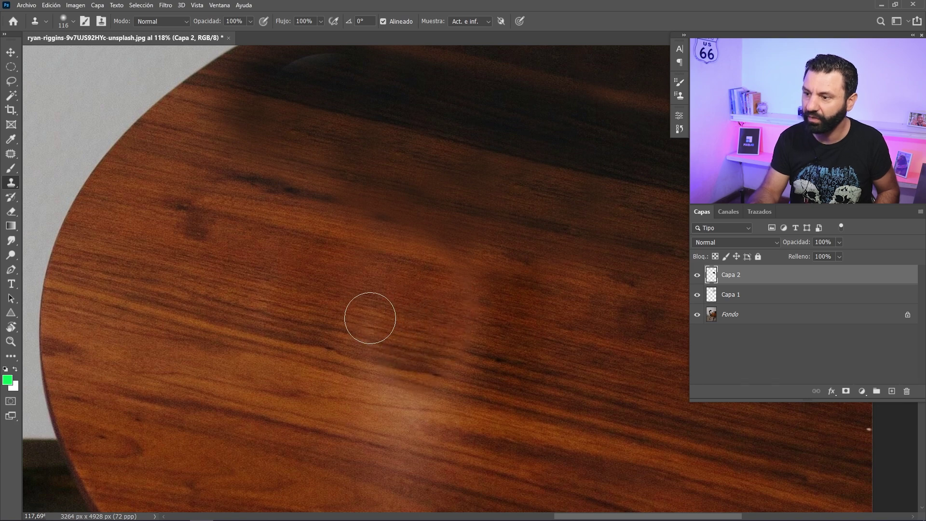
scroll(333, 303, down, 3)
scroll(421, 346, down, 2)
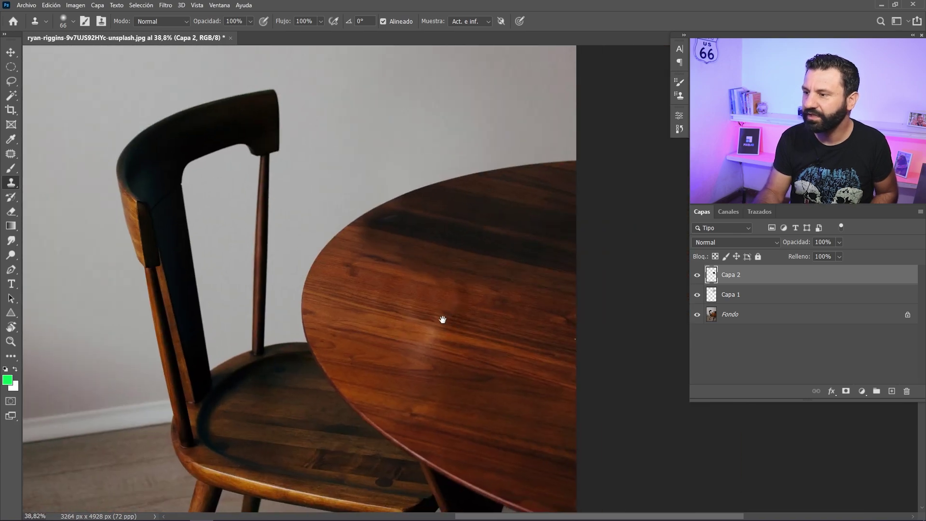
scroll(443, 319, down, 2)
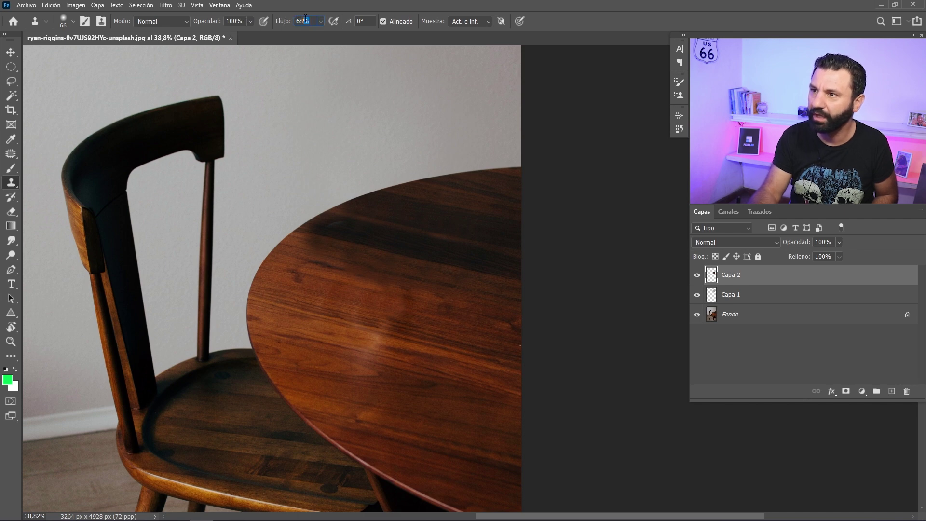
Set the Clone Stamp flow to 10% and zoom in on the mug's spot.
text(10)
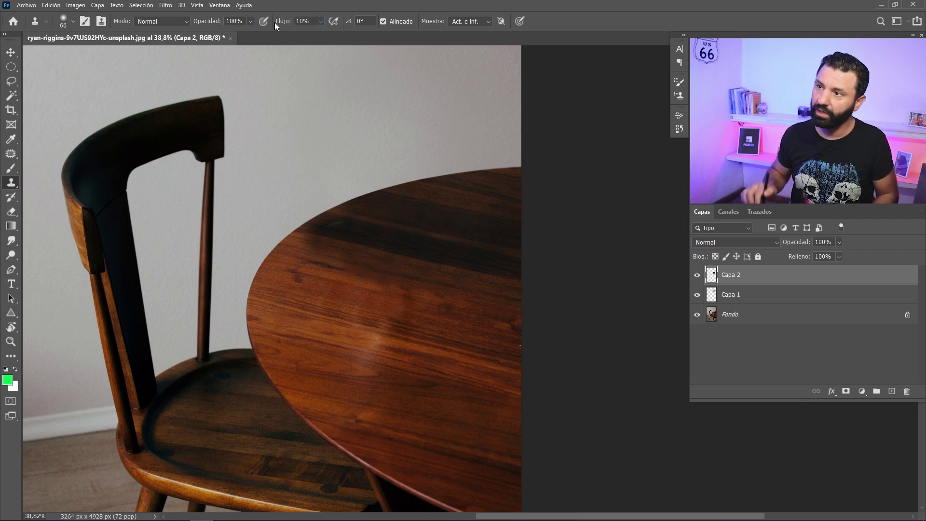
scroll(495, 304, up, 2)
scroll(495, 309, up, 1)
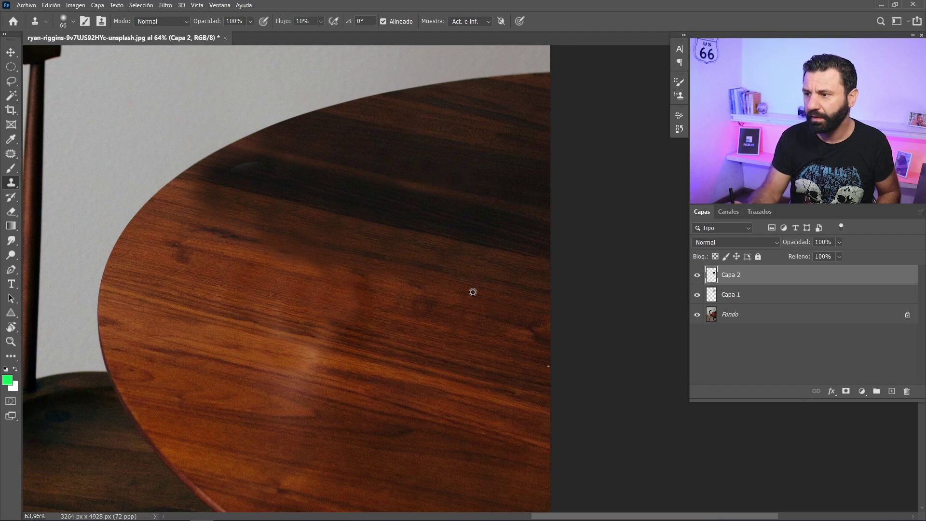
Build cloned wood grain over the bright streak, varying the brush between 197 and 106 px.
drag(495, 310, 478, 322)
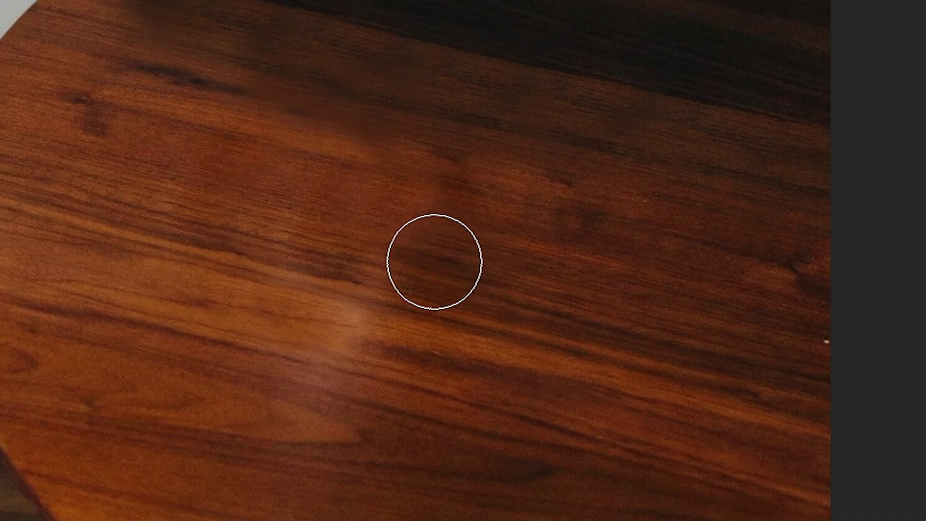
drag(389, 269, 419, 219)
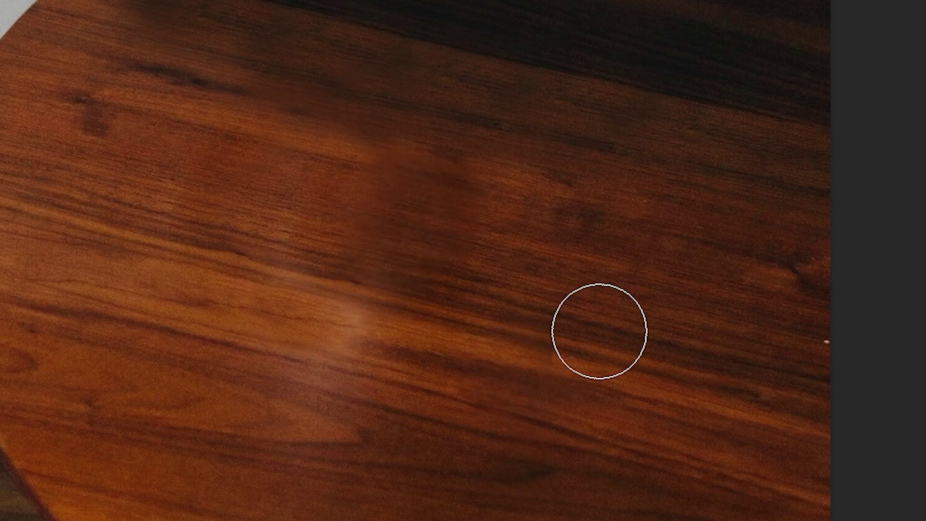
drag(444, 374, 419, 378)
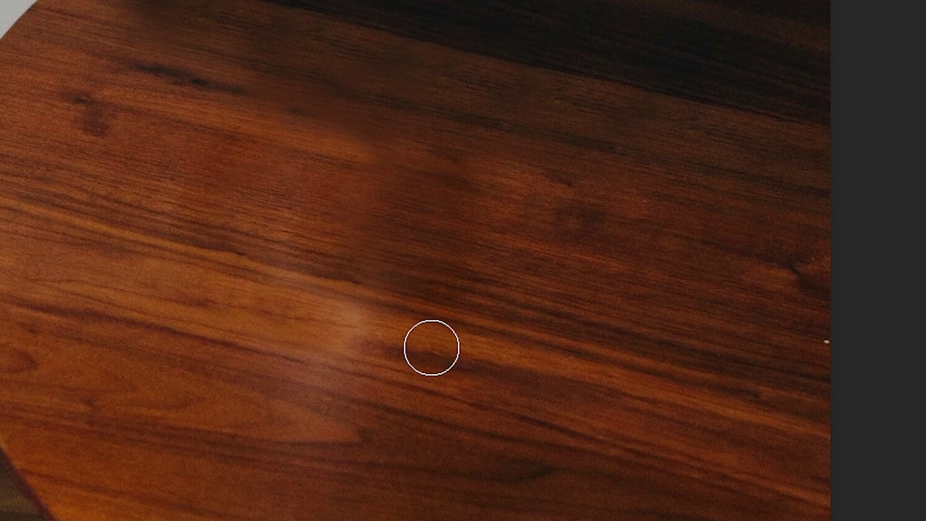
click(337, 335)
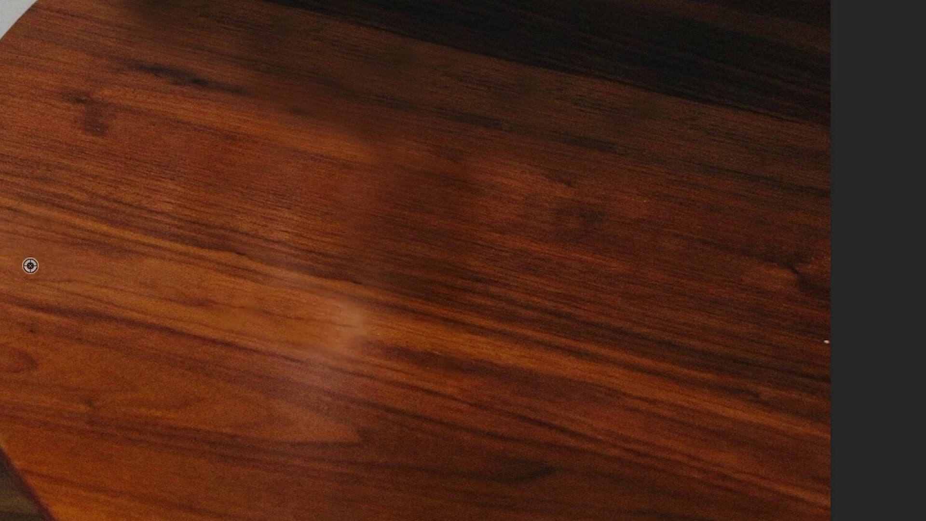
drag(314, 323, 335, 319)
Dab cloned wood grain over the remaining pale streak.
click(335, 319)
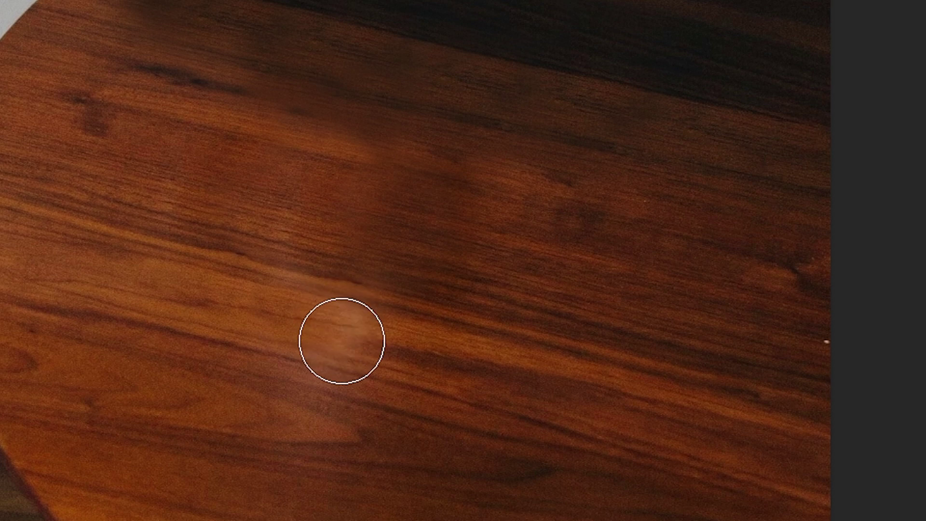